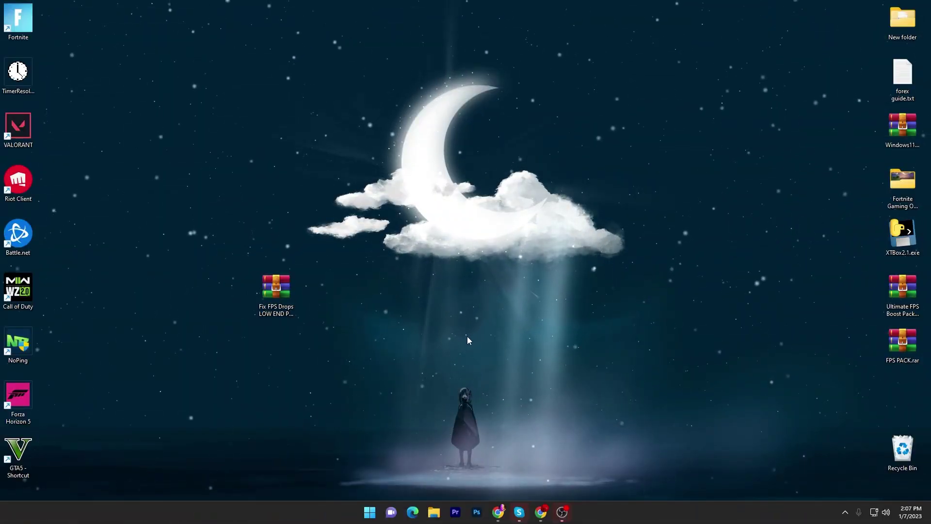
Search the UPTO Packs site and open the Fix Fortnite FPS DROPS & STUTTERS article
left_click(275, 294)
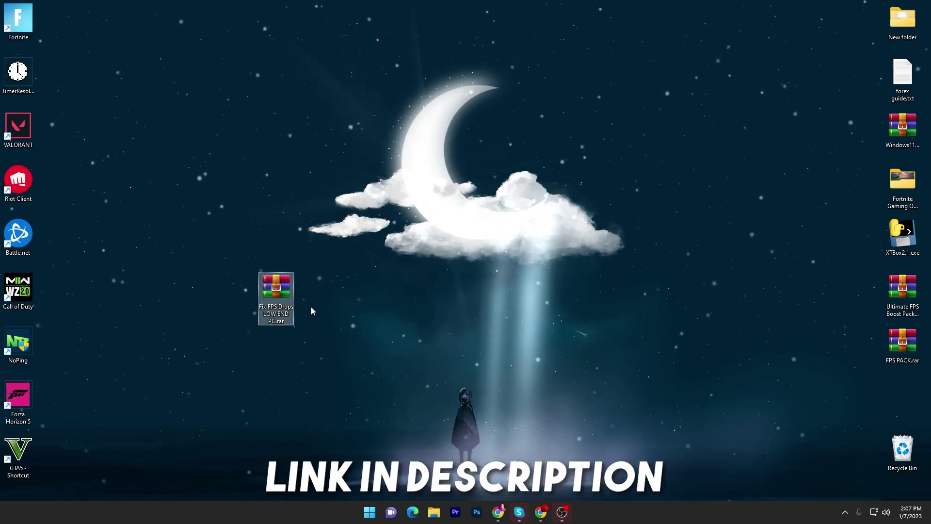
left_click(541, 512)
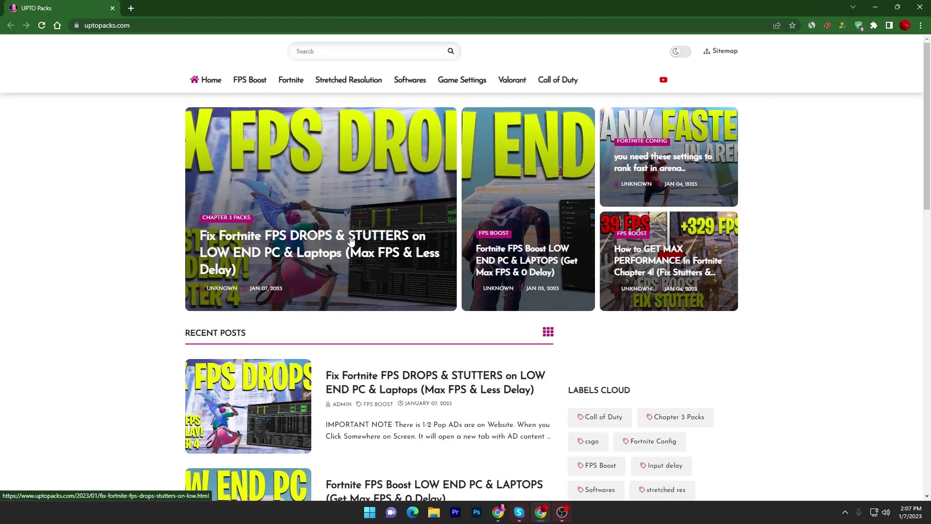
left_click(249, 79)
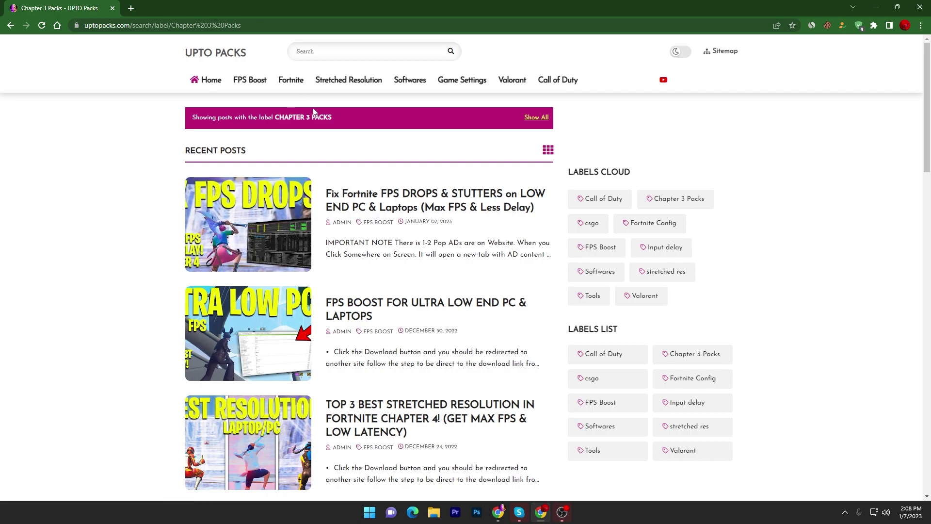
left_click(313, 51)
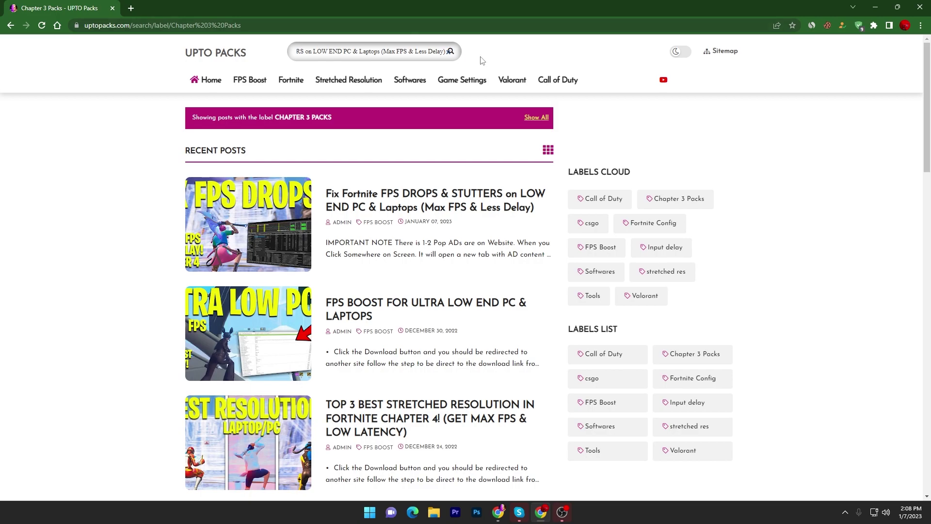
left_click(451, 51)
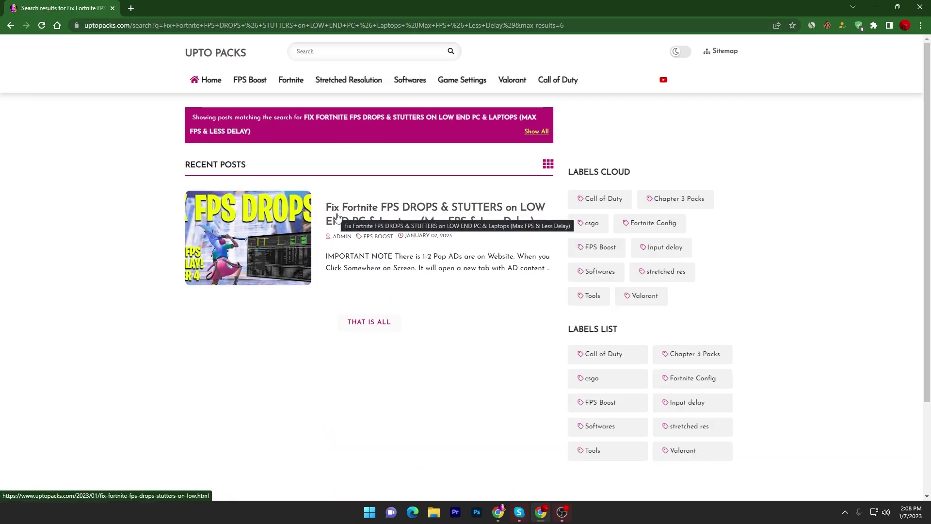
left_click(257, 222)
scroll(439, 218, "down", 5)
scroll(439, 135, "down", 5)
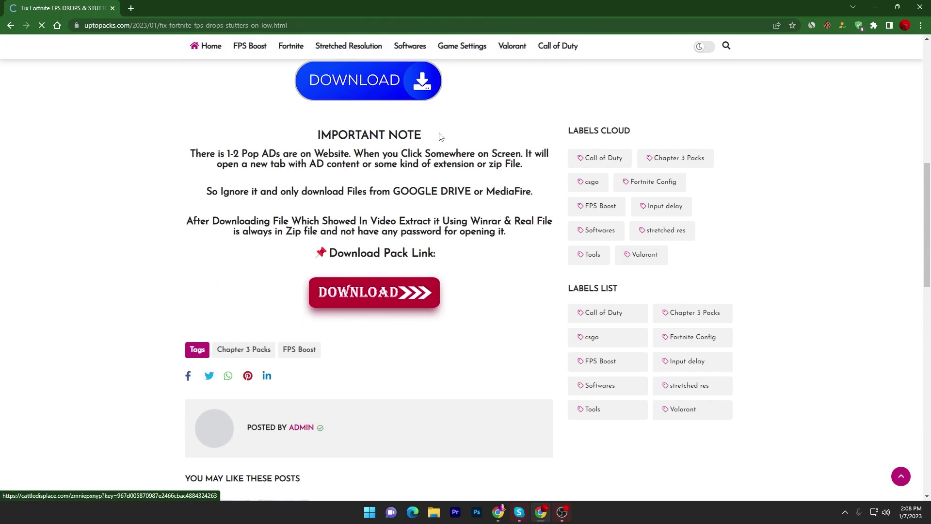
Download the FPS pack through the Rekonise unlock and MediaFire links
left_click(379, 309)
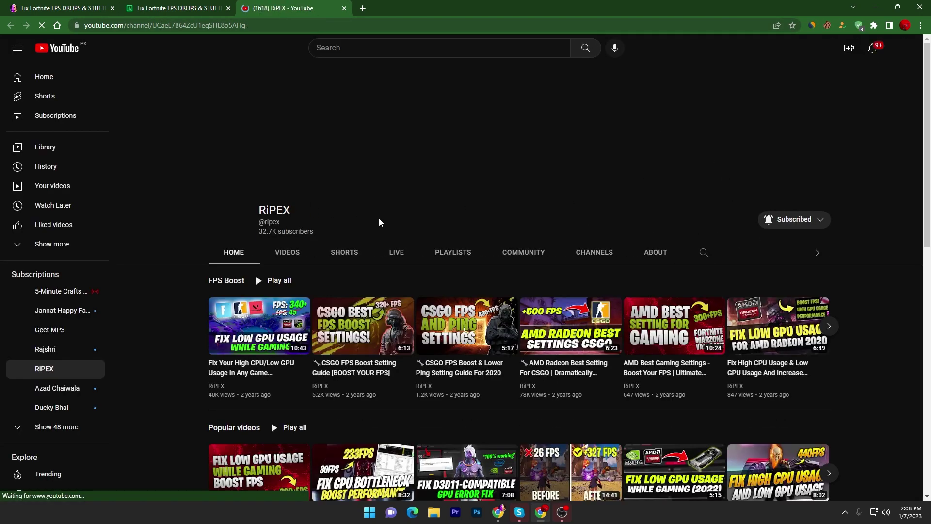
left_click(344, 10)
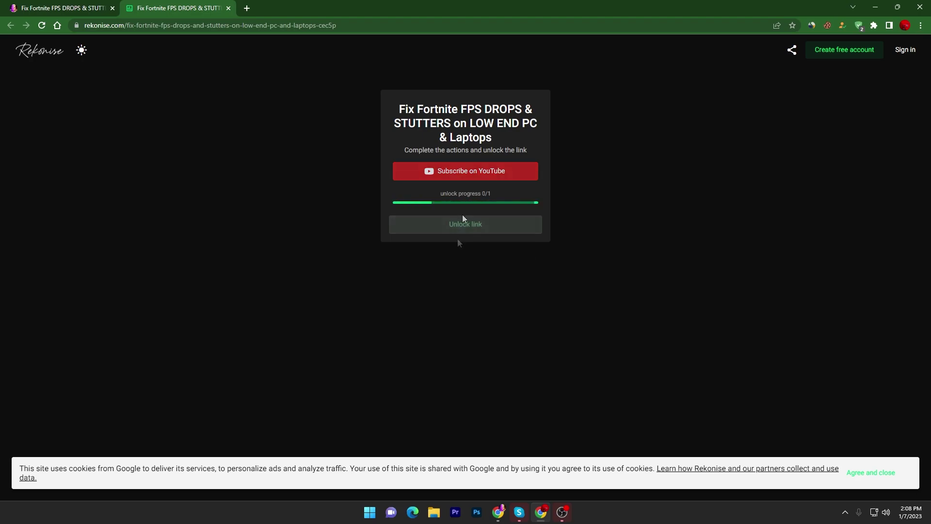
left_click(461, 228)
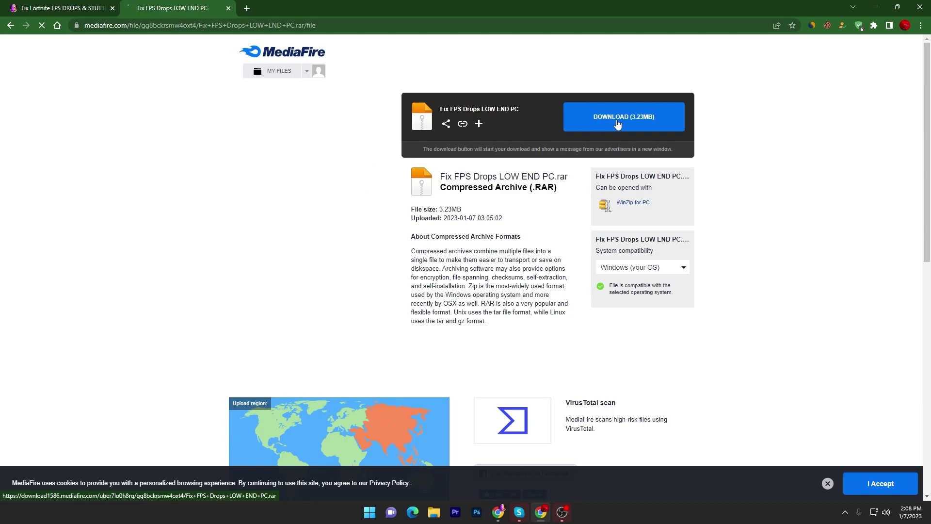
Extract the Fix FPS Drops LOW END PC folder from the rar beside the archive
left_click(874, 7)
double_click(275, 292)
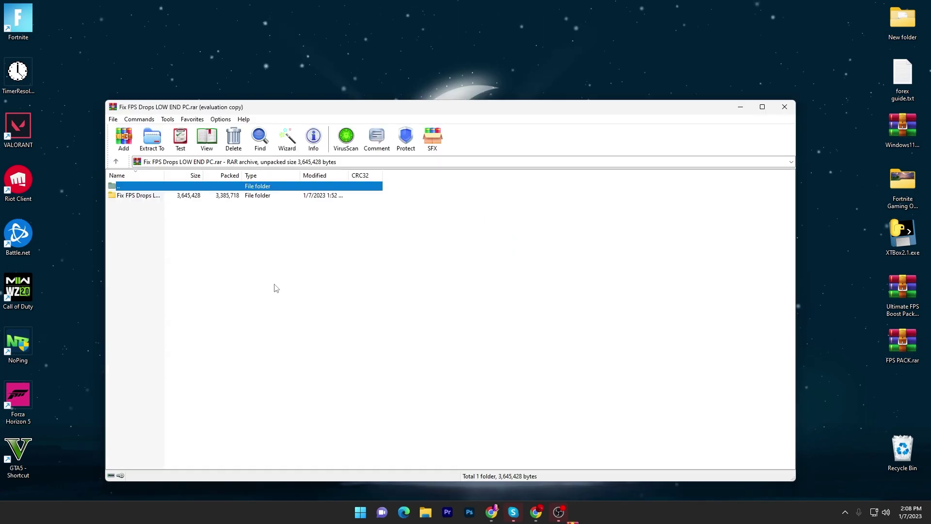
left_click_drag(208, 195, 821, 292)
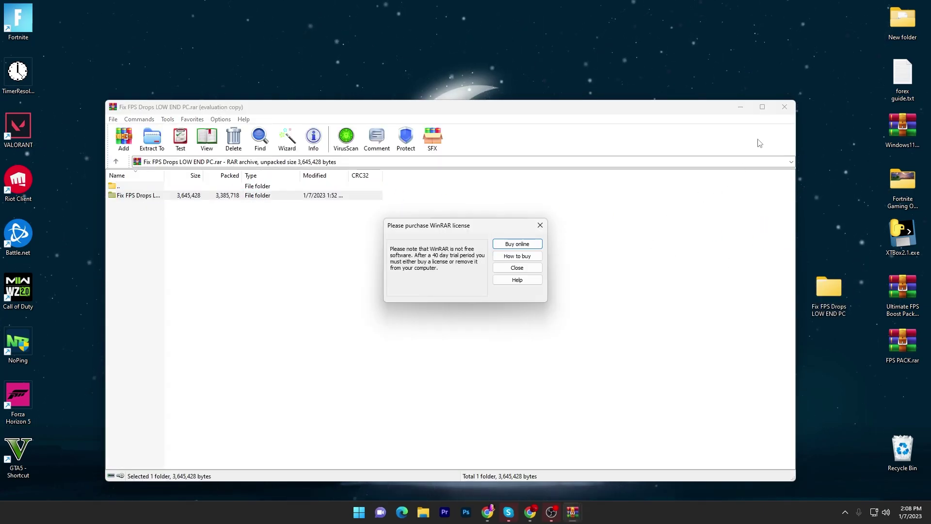
left_click(539, 299)
left_click(784, 107)
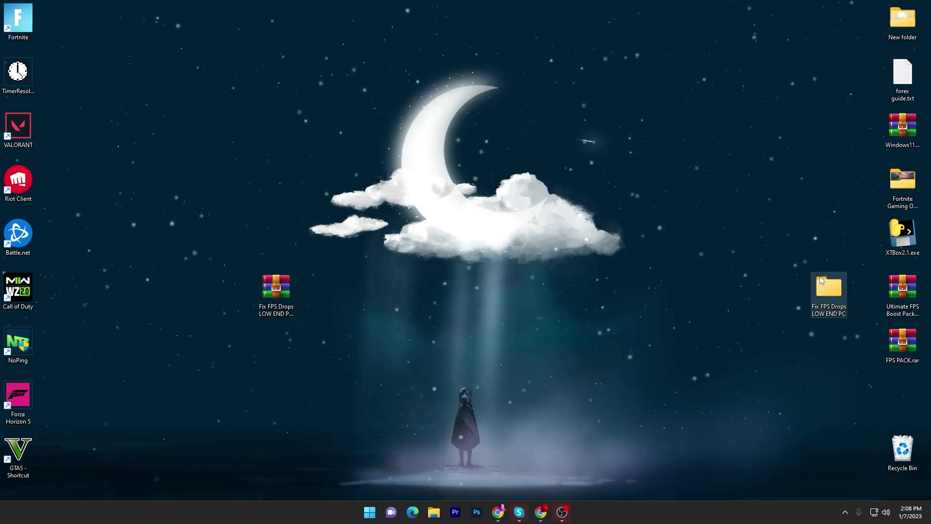
left_click_drag(829, 287, 320, 291)
Open Fix FPS Drops LOW END PC, then Reg Tweaks, and briefly check Windows search
double_click(313, 290)
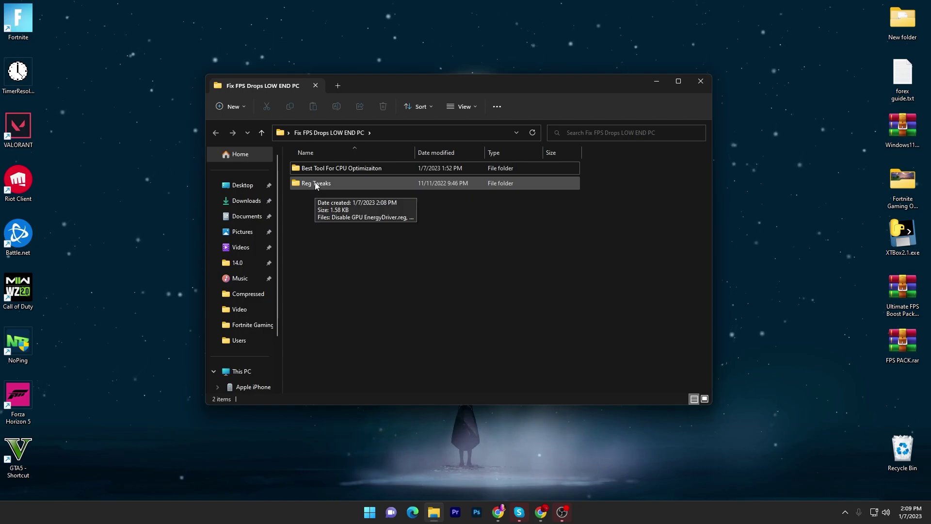
double_click(315, 184)
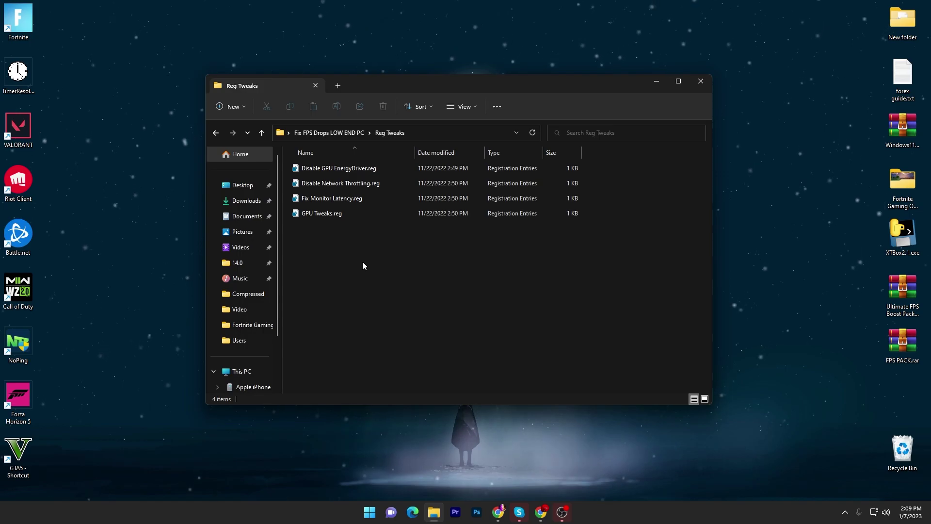
left_click(369, 511)
type("create")
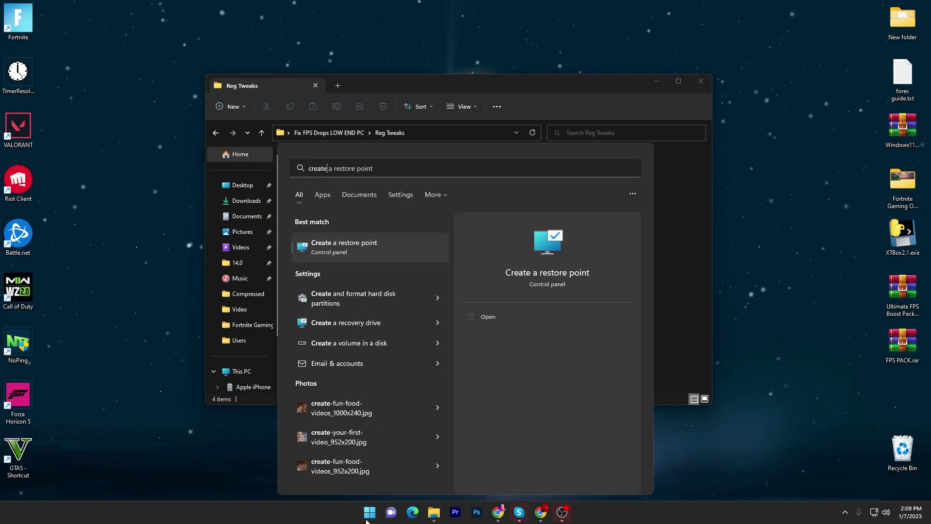
left_click(152, 246)
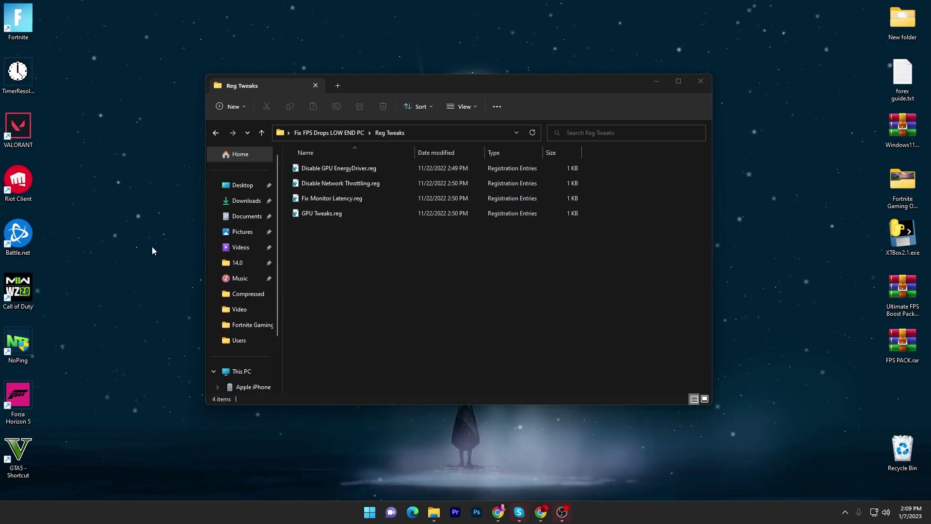
Merge Disable GPU EnergyDriver.reg and Disable Network Throttling.reg into the registry
left_click_drag(363, 259, 457, 159)
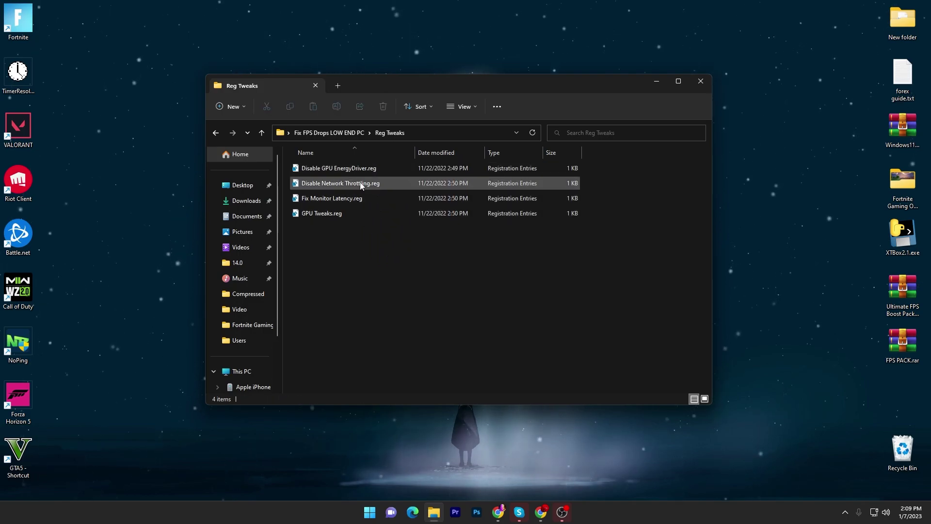
double_click(338, 168)
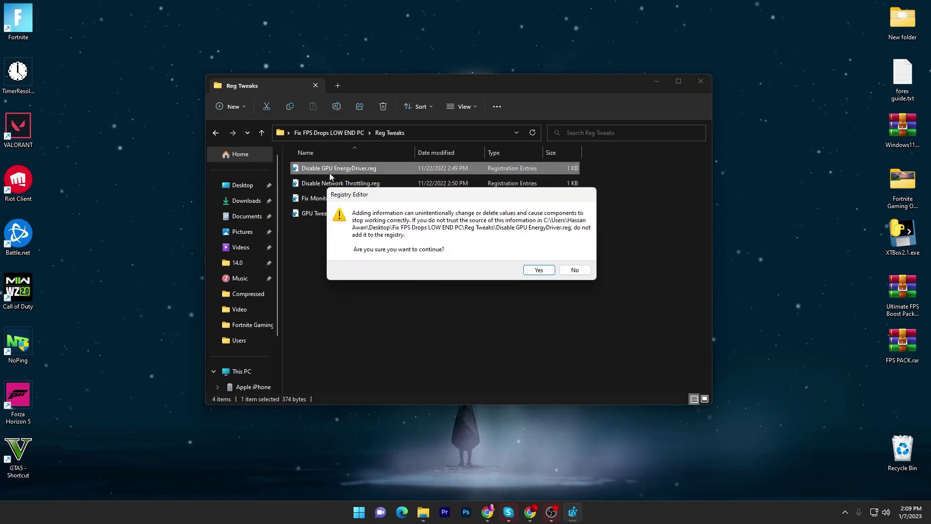
left_click(537, 270)
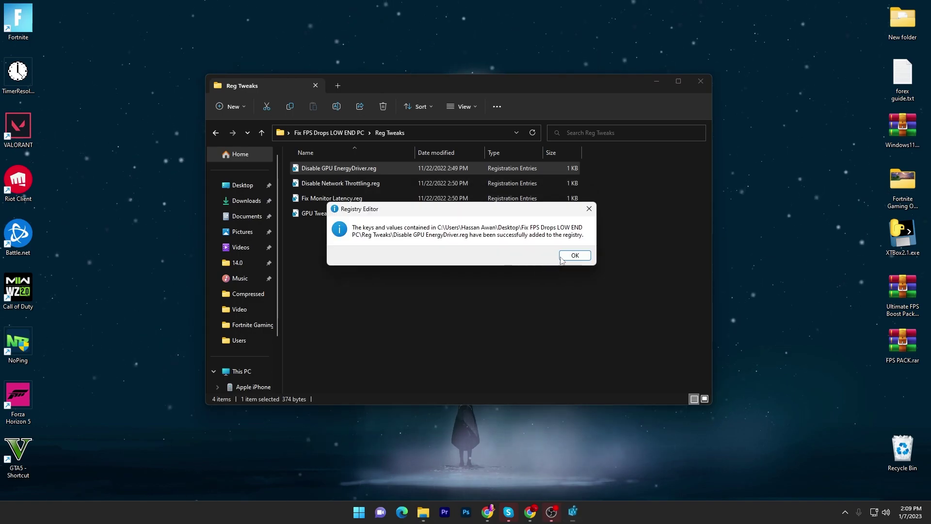
left_click(349, 182)
double_click(350, 181)
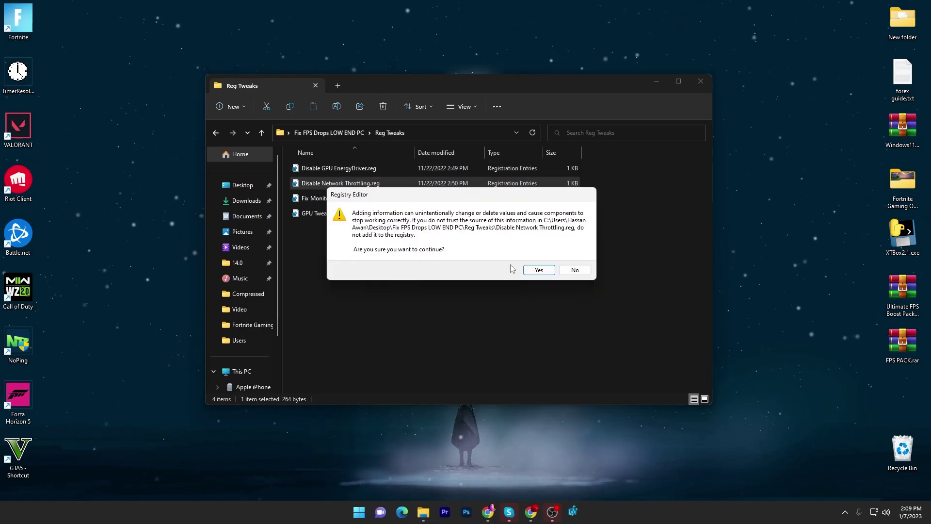
left_click(537, 270)
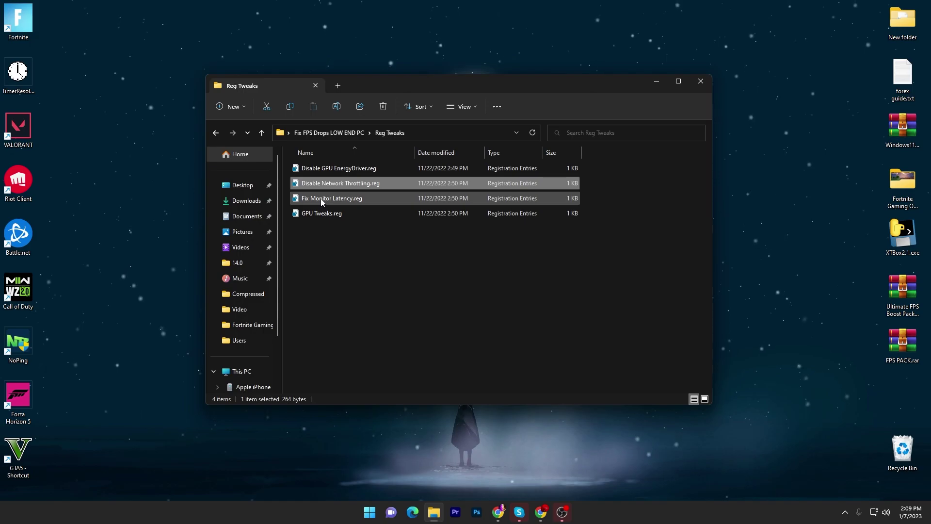
Merge Fix Monitor Latency.reg and GPU Tweaks.reg, then return to the pack's main folder
double_click(349, 196)
left_click(538, 270)
left_click(575, 255)
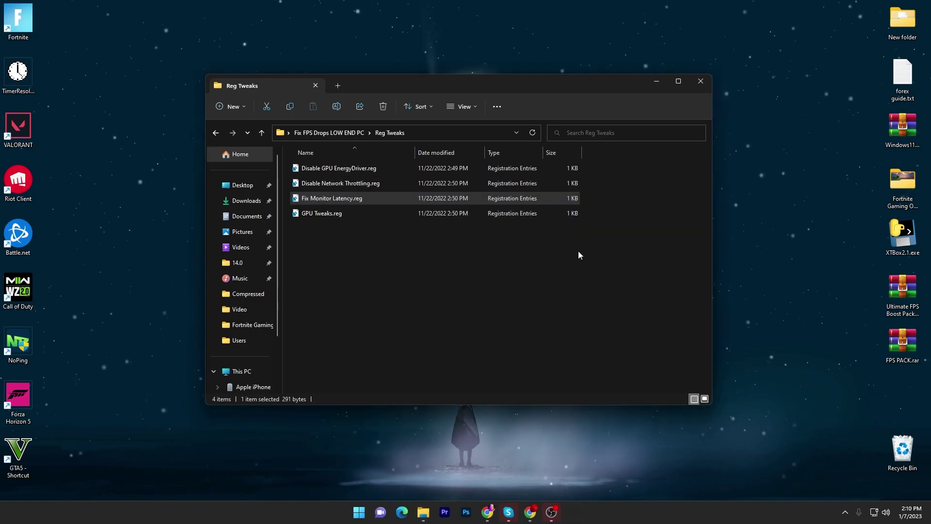
double_click(329, 212)
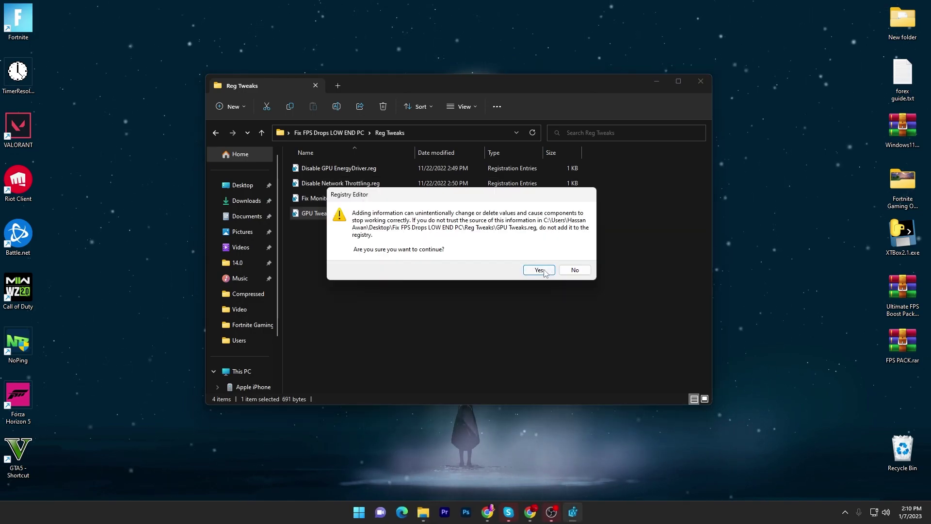
left_click(539, 270)
left_click(575, 261)
left_click(320, 134)
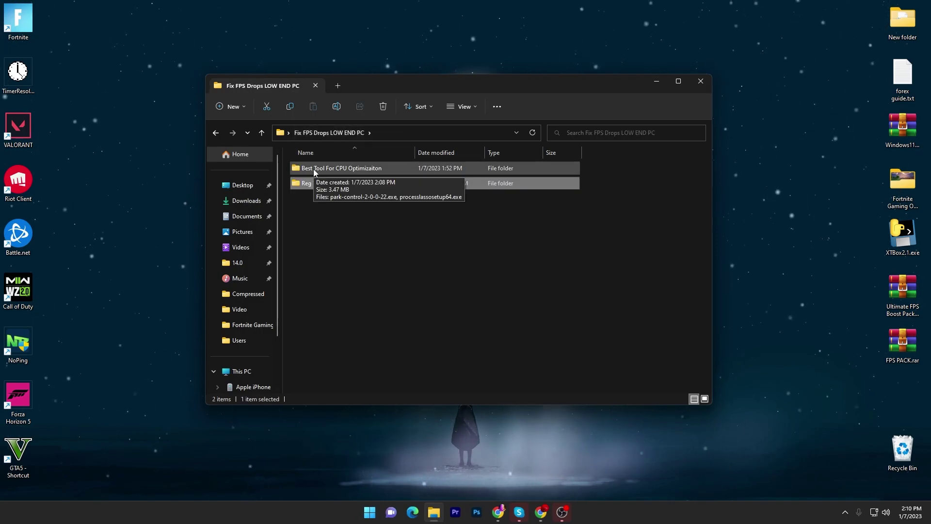
Open the Best Tool For CPU Optimizaiton folder to reveal the ParkControl and Process Lasso installers
double_click(314, 169)
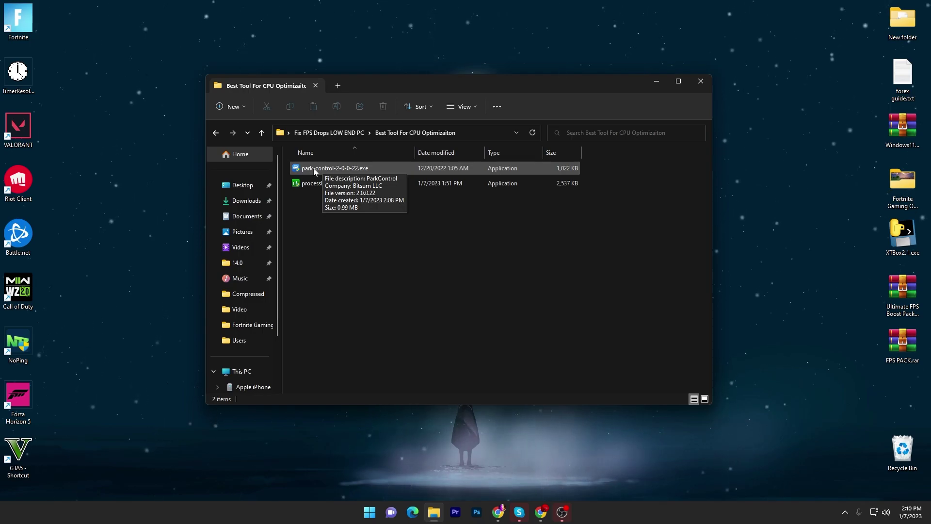
Start the ParkControl installer, then quit the setup
double_click(314, 168)
left_click(468, 276)
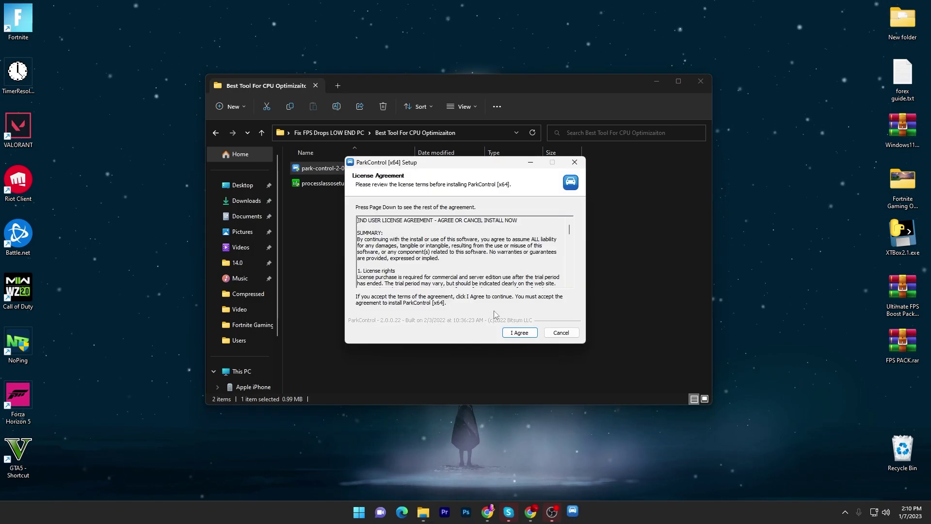
left_click(519, 424)
left_click(519, 333)
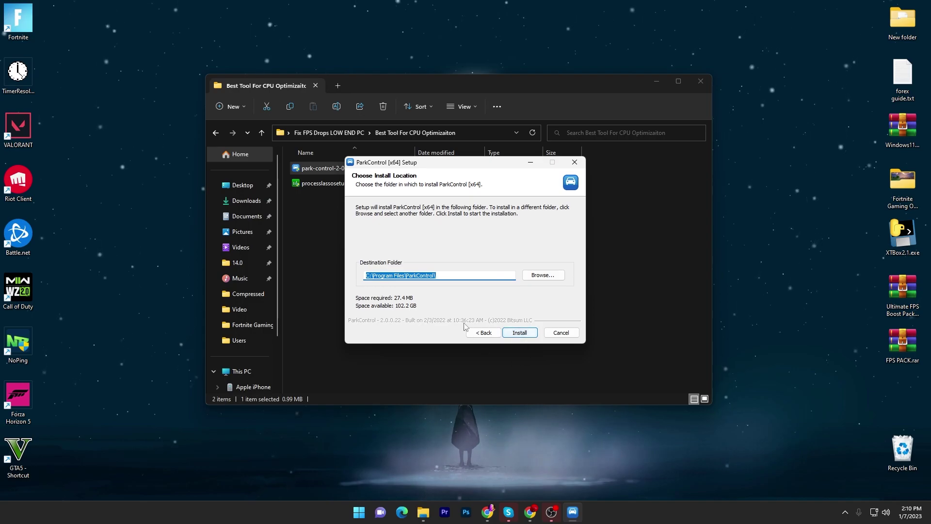
left_click(573, 162)
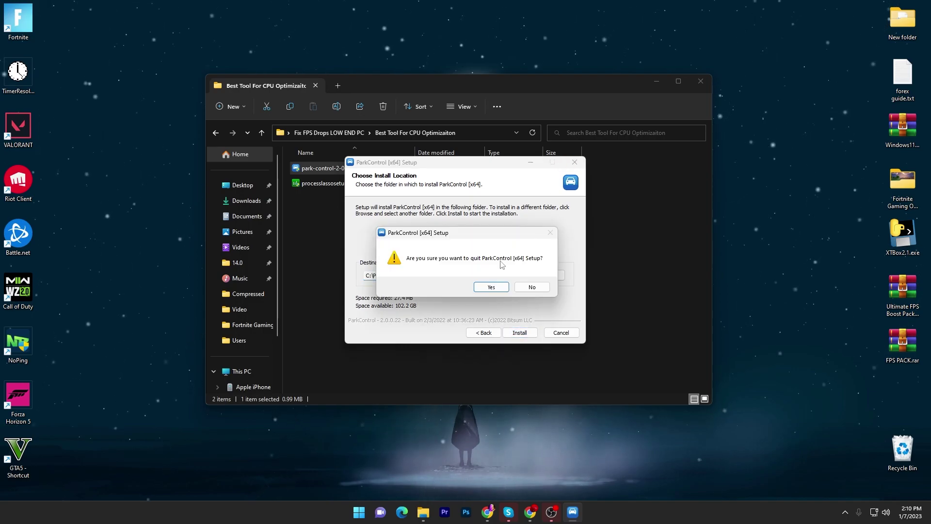
left_click(492, 291)
Launch ParkControl from search and make Bitsum Highest Performance the active power plan
key("super")
type("parkcontrol")
key("Return")
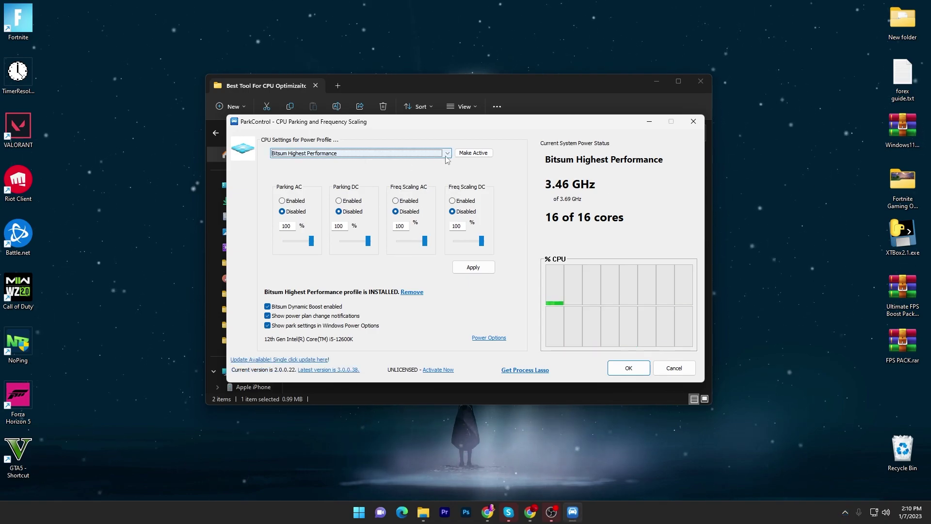
left_click(446, 153)
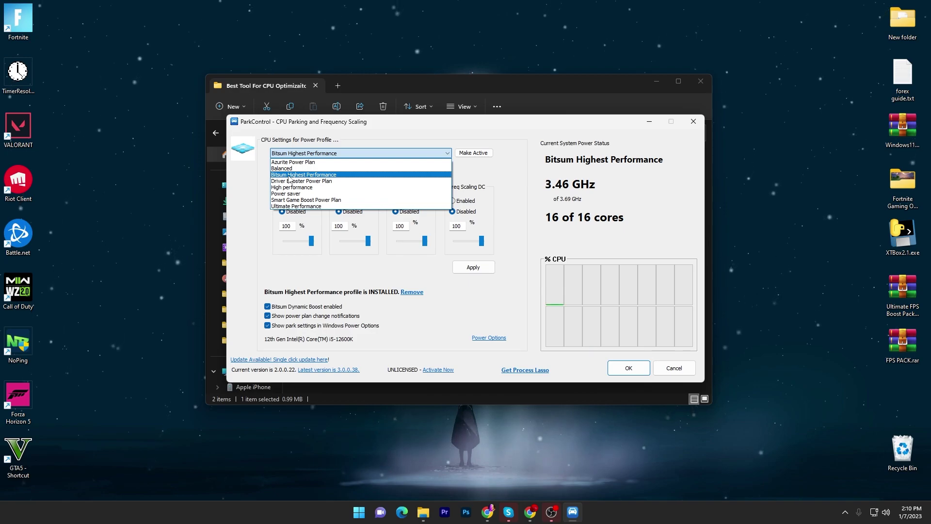
left_click(349, 175)
left_click(473, 153)
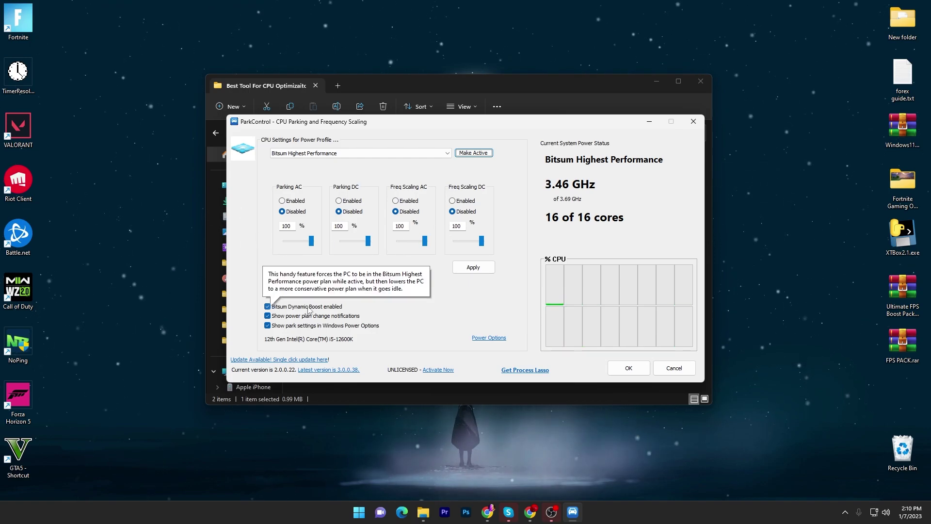
Enable Bitsum Dynamic Boost with an idle power plan and save the settings
left_click(268, 307)
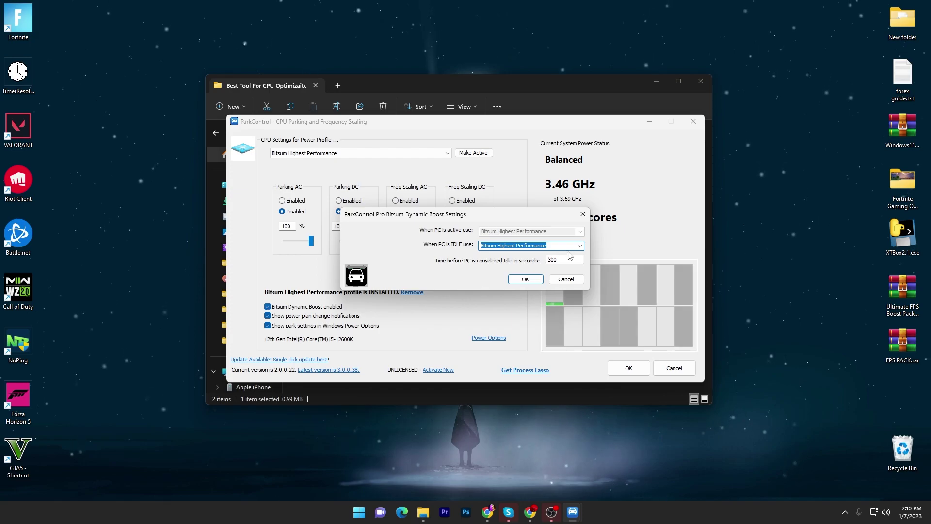
left_click(579, 245)
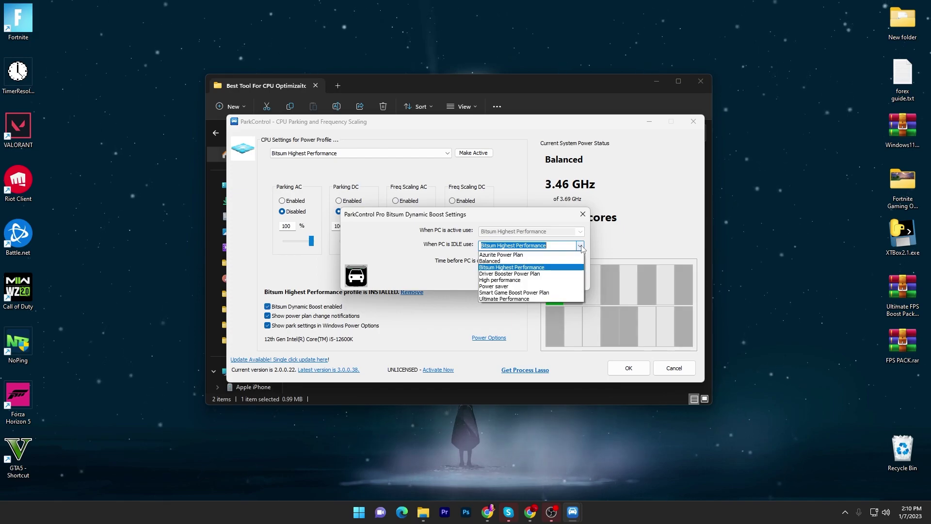
left_click(505, 267)
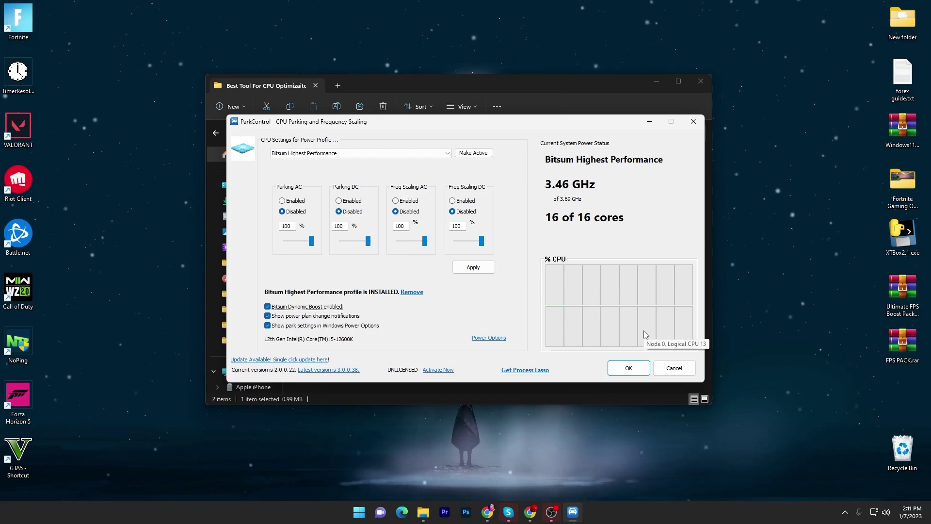
left_click(628, 367)
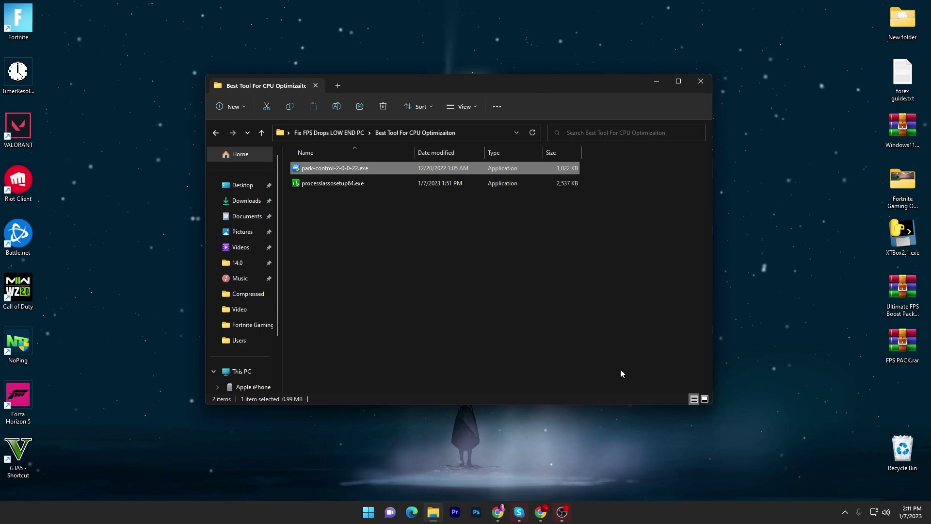
Install Process Lasso from processlassosetup64.exe, dismissing the Task Scheduler errors
left_click(335, 185)
double_click(335, 187)
left_click(474, 274)
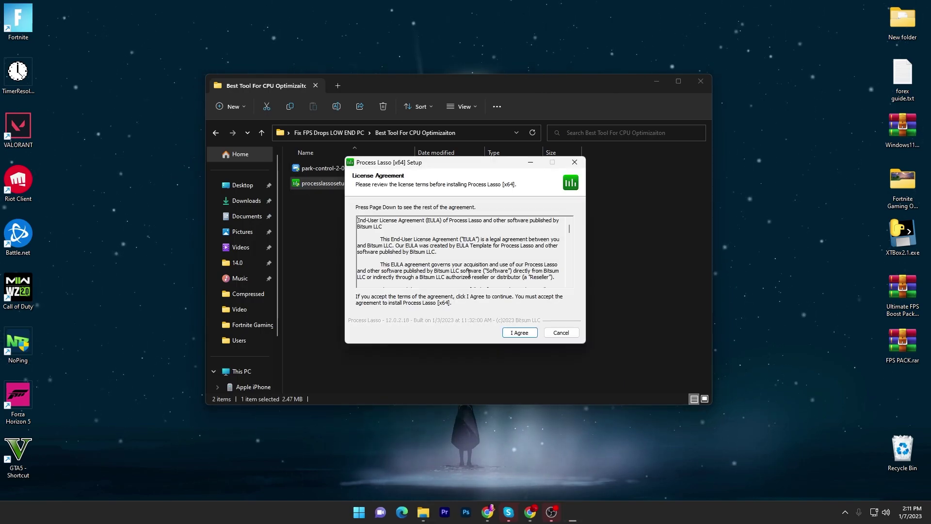
left_click(519, 333)
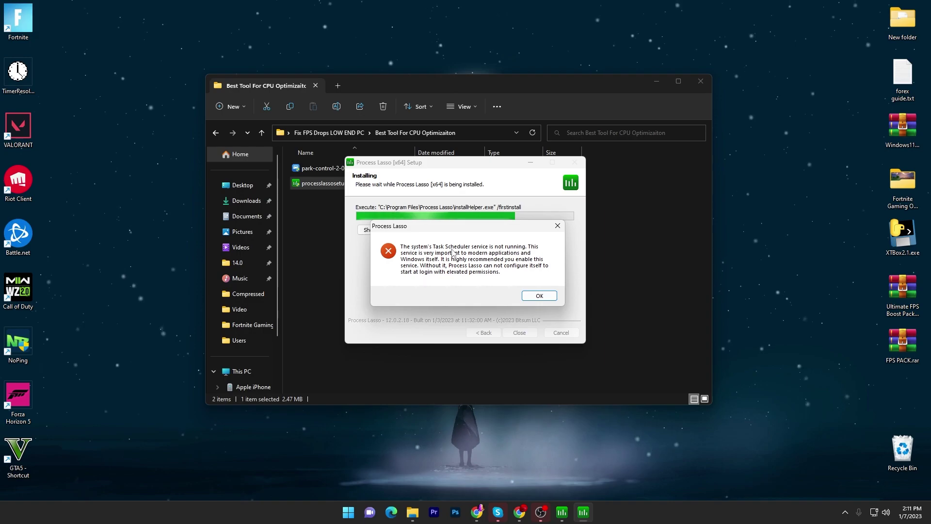
left_click(540, 296)
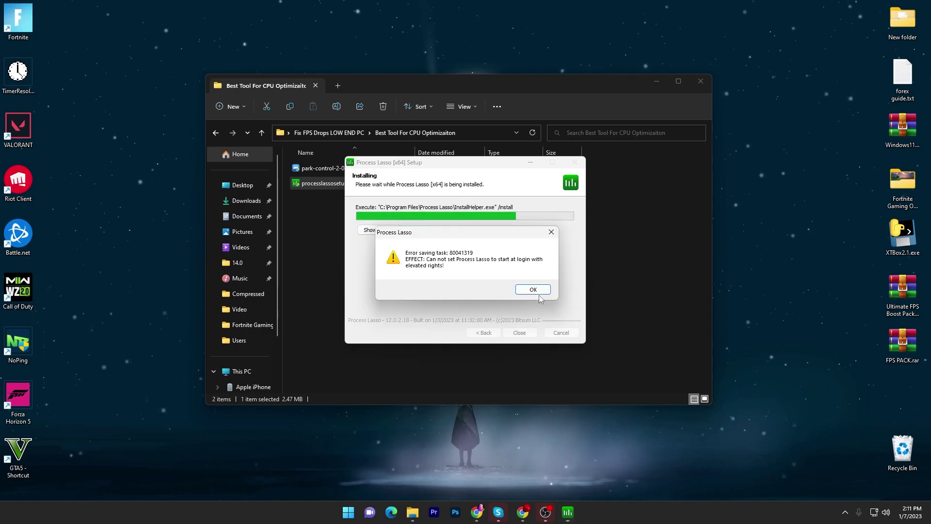
left_click(539, 293)
left_click(538, 290)
Close File Explorer, enable Performance Mode in Process Lasso, and list only active processes
left_click(704, 80)
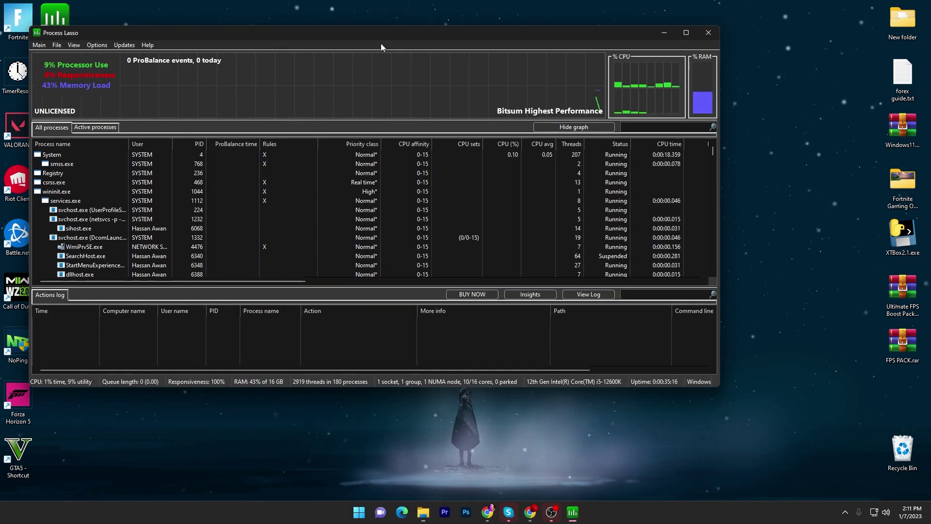
left_click_drag(372, 41, 413, 60)
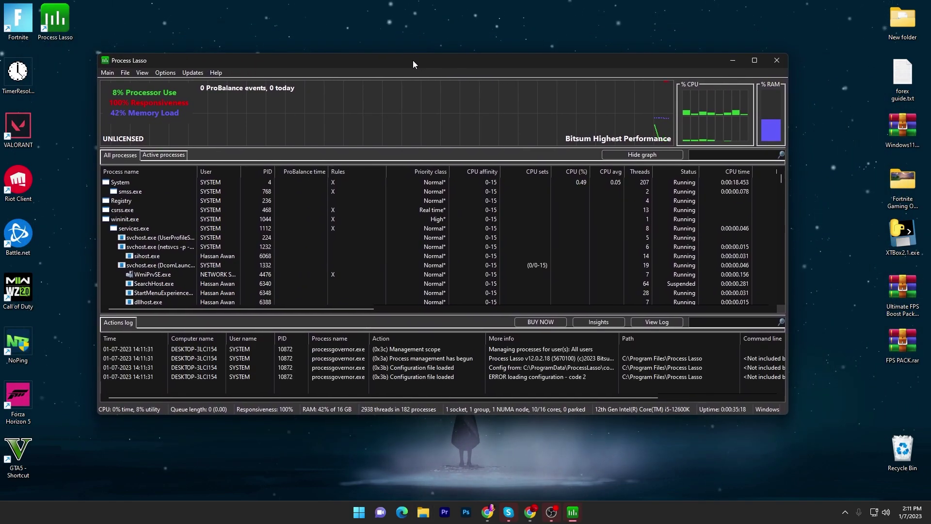
left_click(107, 72)
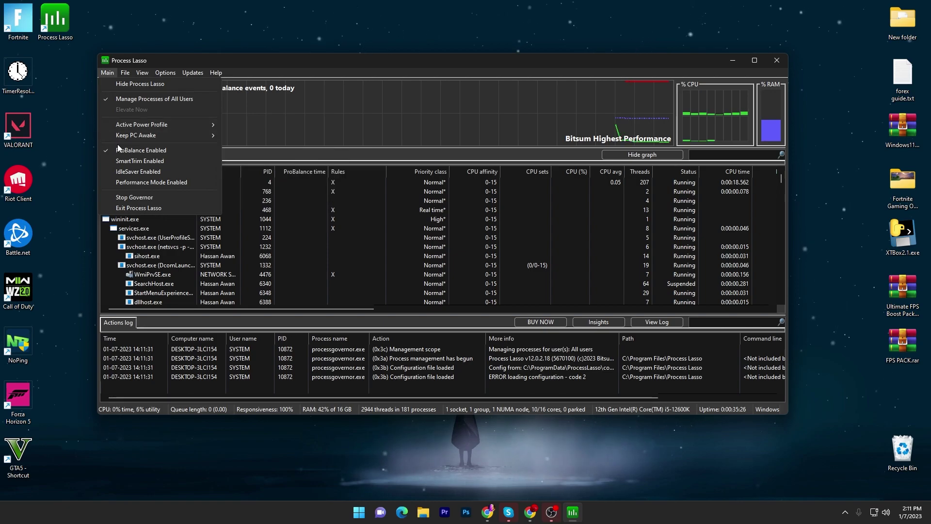
left_click(126, 181)
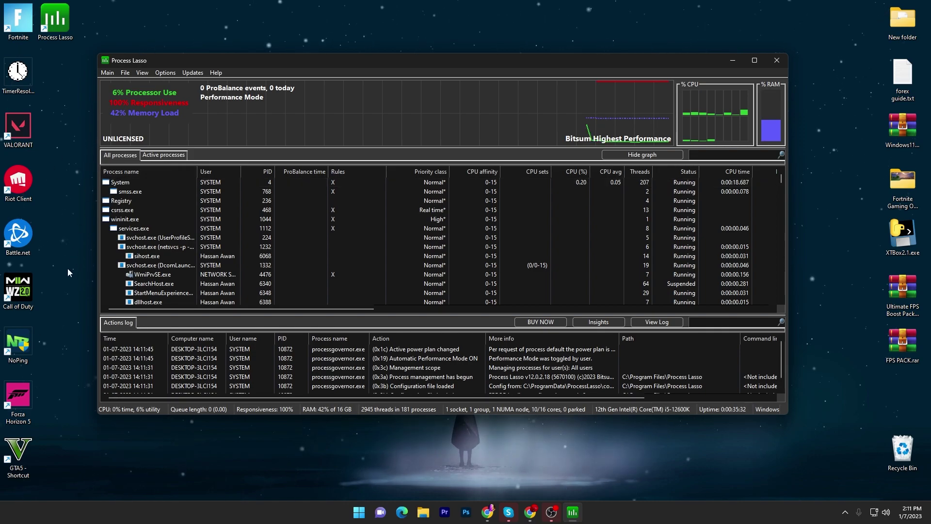
scroll(184, 232, "down", 1)
right_click(185, 232)
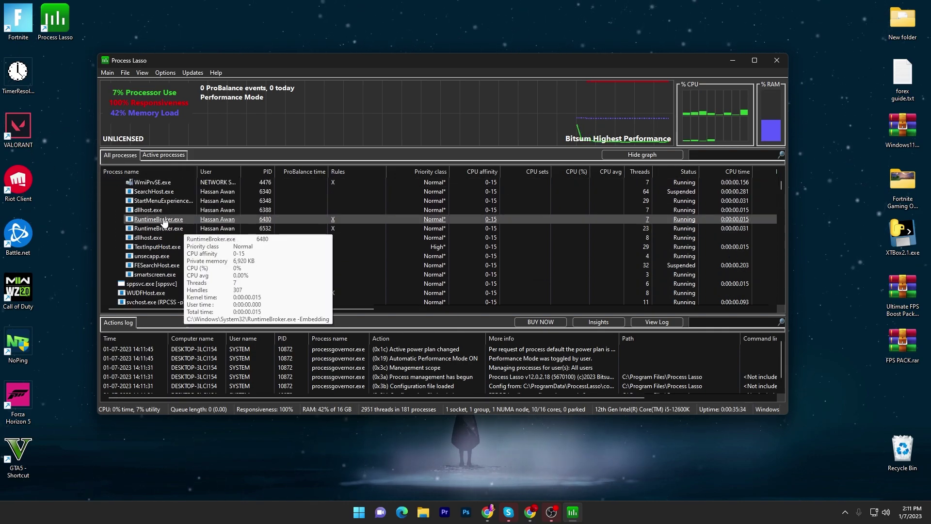
left_click(156, 156)
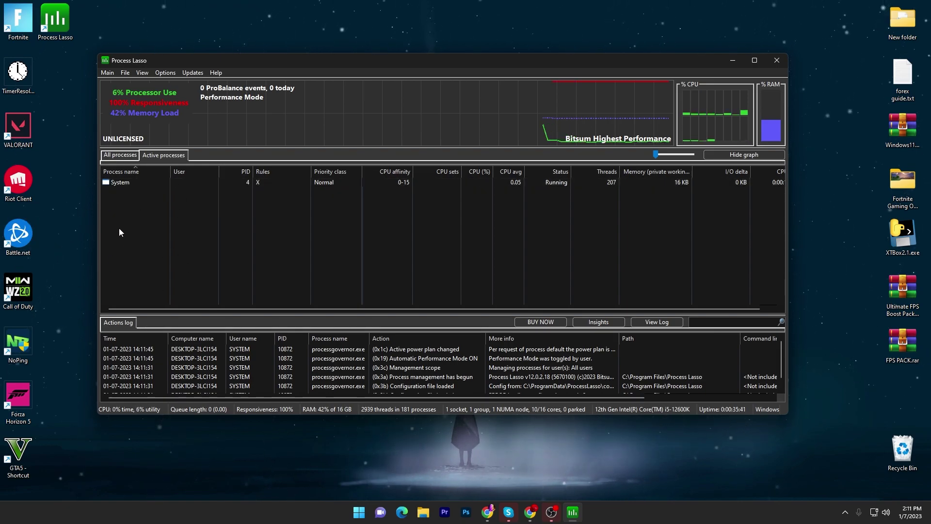
Open the right-click options for the top process in Process Lasso
right_click(116, 183)
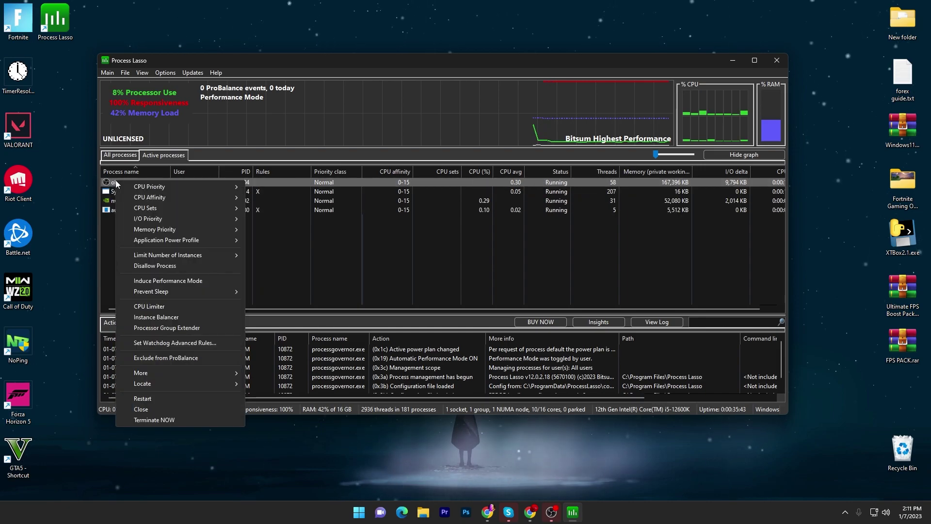
mouse_move(149, 187)
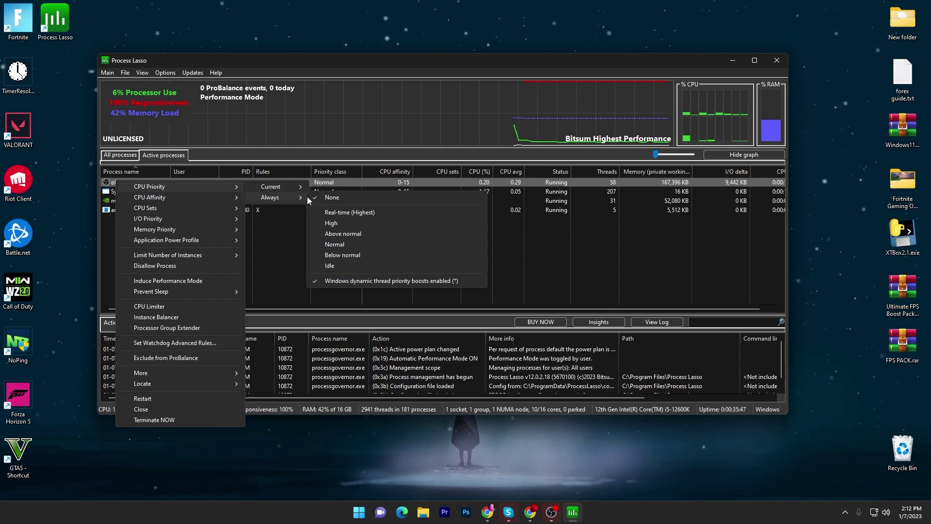
mouse_move(271, 197)
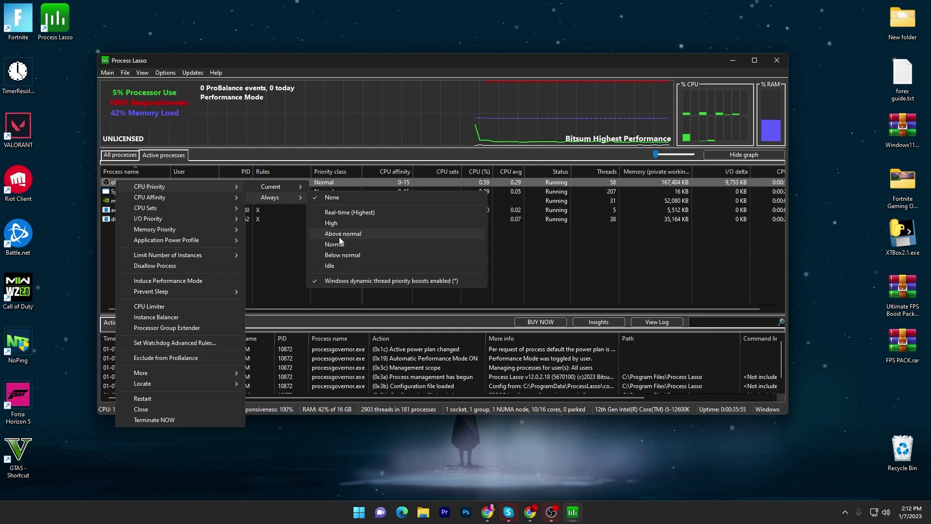
left_click(776, 60)
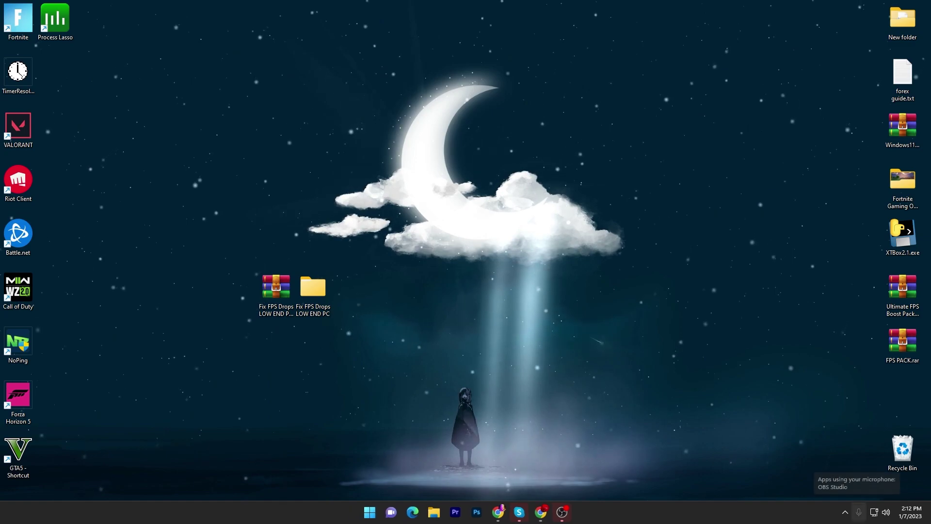
left_click(845, 512)
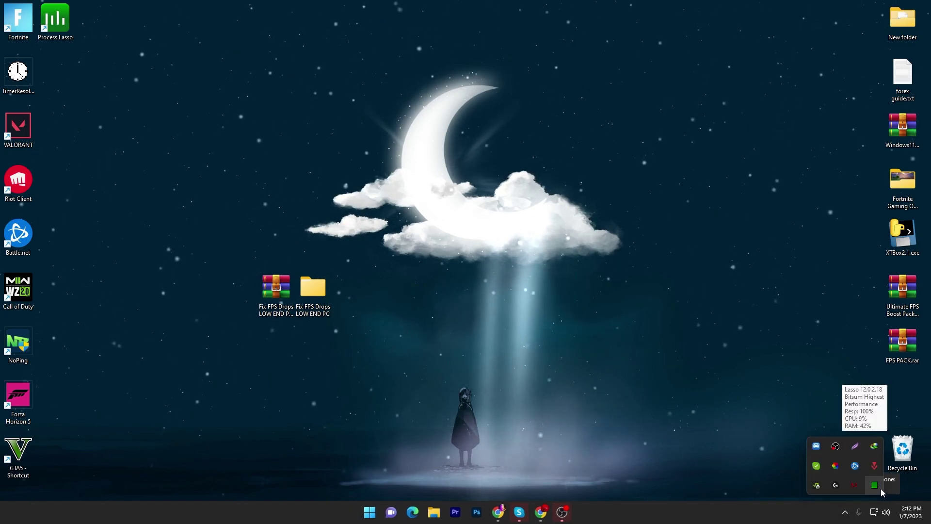
left_click(647, 338)
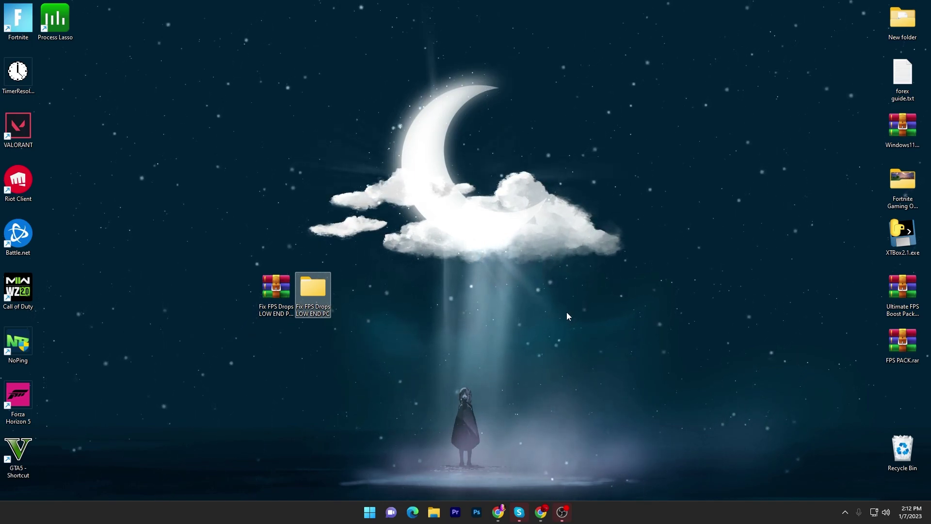
Run MSCONFIG from Win+R and choose Selective startup without startup items
key("super+r")
mouse_move(102, 402)
left_mouse_down()
mouse_move(503, 374)
mouse_move(480, 223)
left_mouse_up()
left_click(476, 420)
left_click(466, 300)
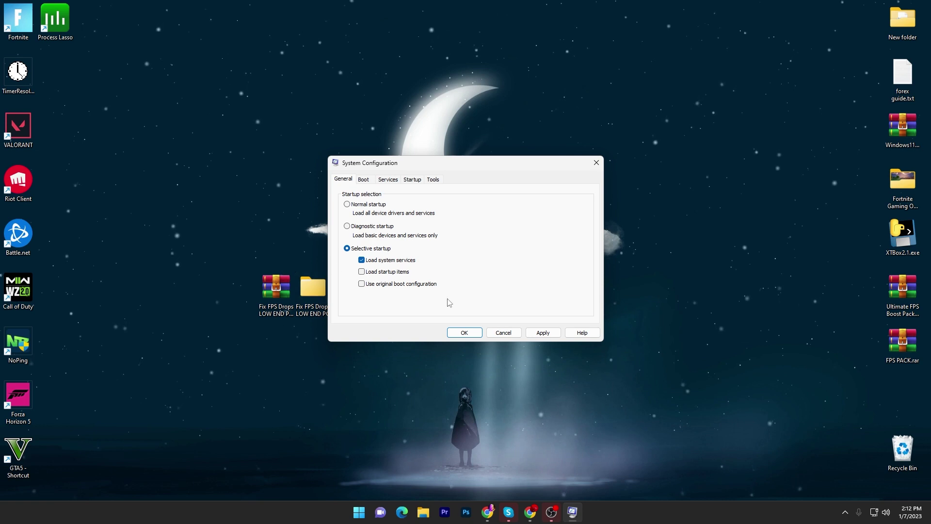
left_click(476, 333)
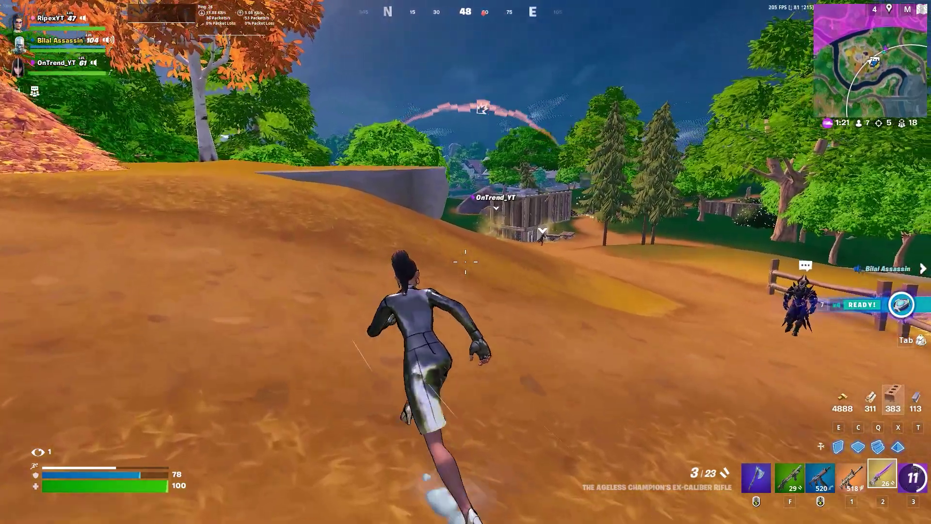